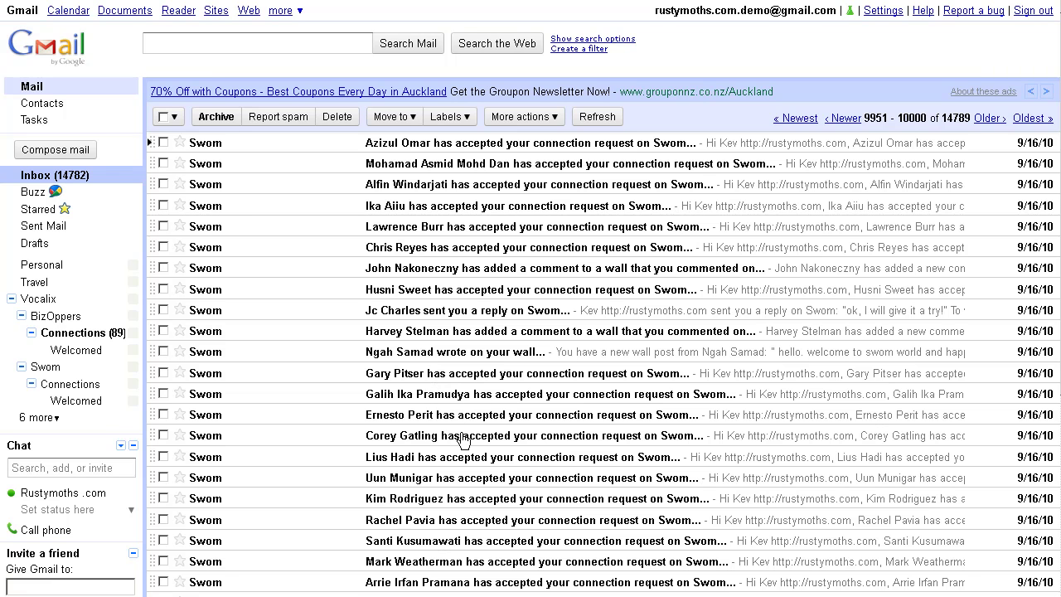
# - Open a Swom connection-accepted email and copy the subject text "has accepted your connection request on Swom..." without the sender's name
pyautogui.click(451, 478)
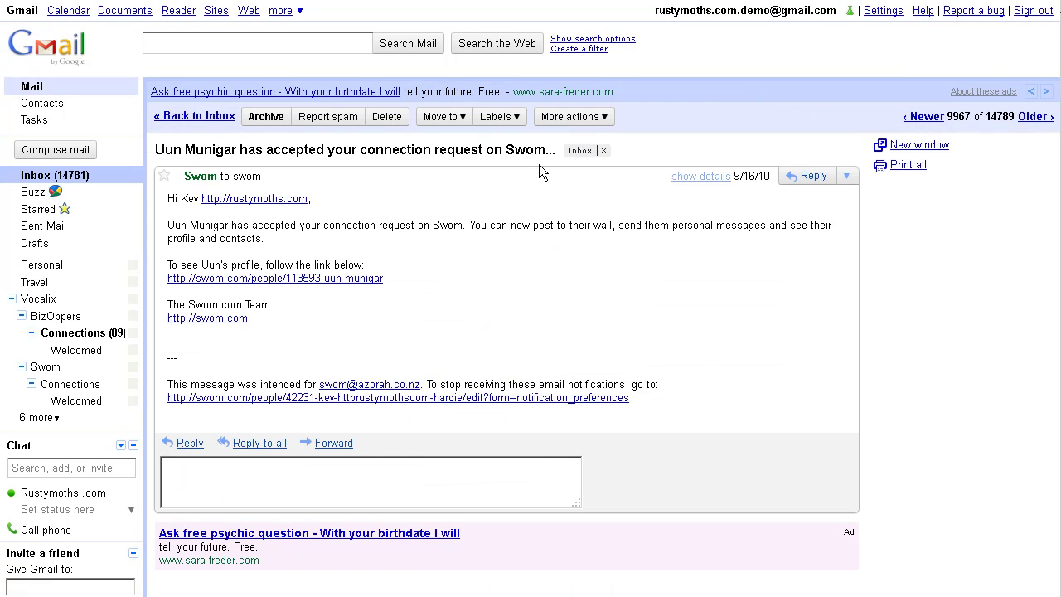
pyautogui.moveTo(239, 149); pyautogui.dragTo(564, 157)
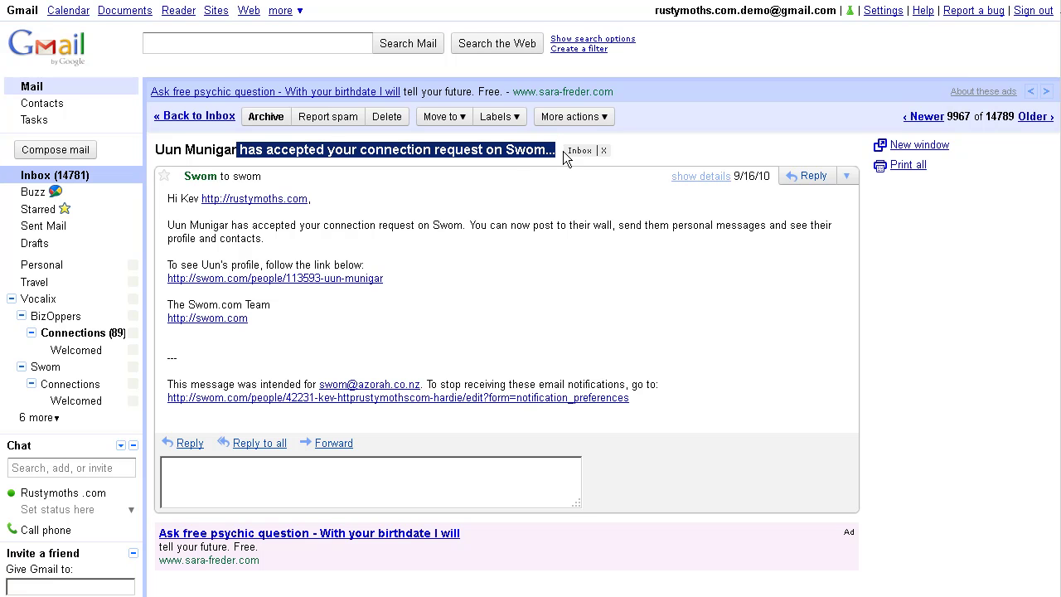
pyautogui.rightClick(486, 150)
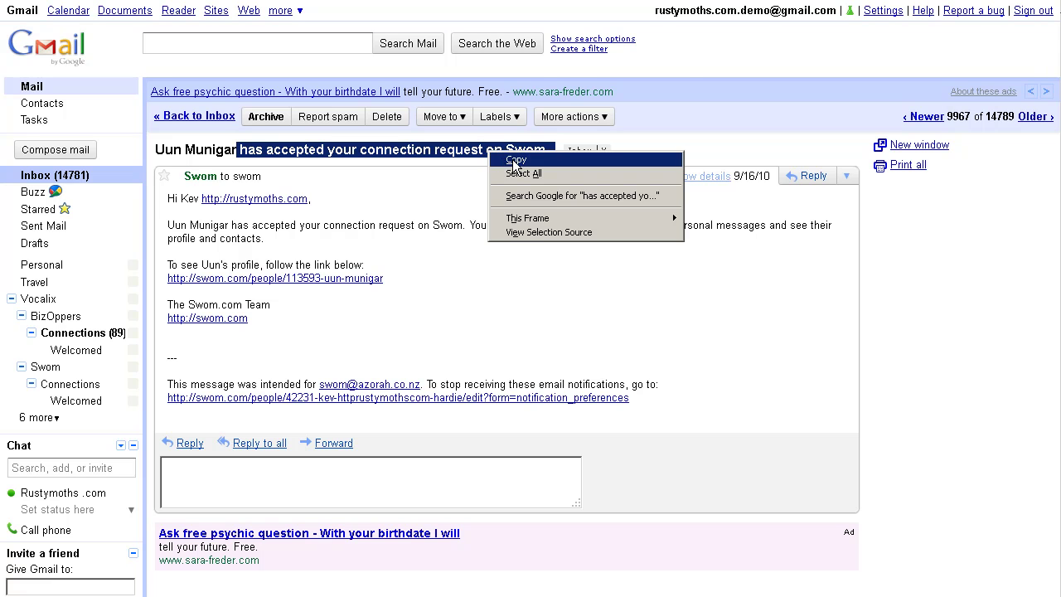
pyautogui.click(514, 162)
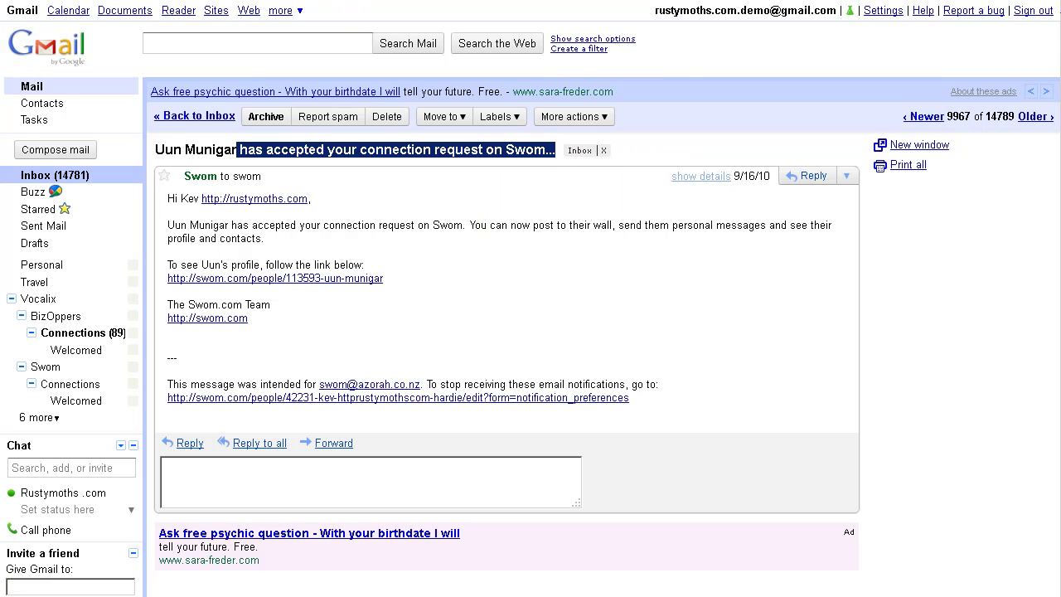
pyautogui.hotkey('ctrl', 'shift', 'd')
pyautogui.moveTo(629, 48)
pyautogui.mouseDown()
pyautogui.moveTo(563, 22)
pyautogui.moveTo(522, 62)
pyautogui.moveTo(615, 33)
pyautogui.mouseUp()
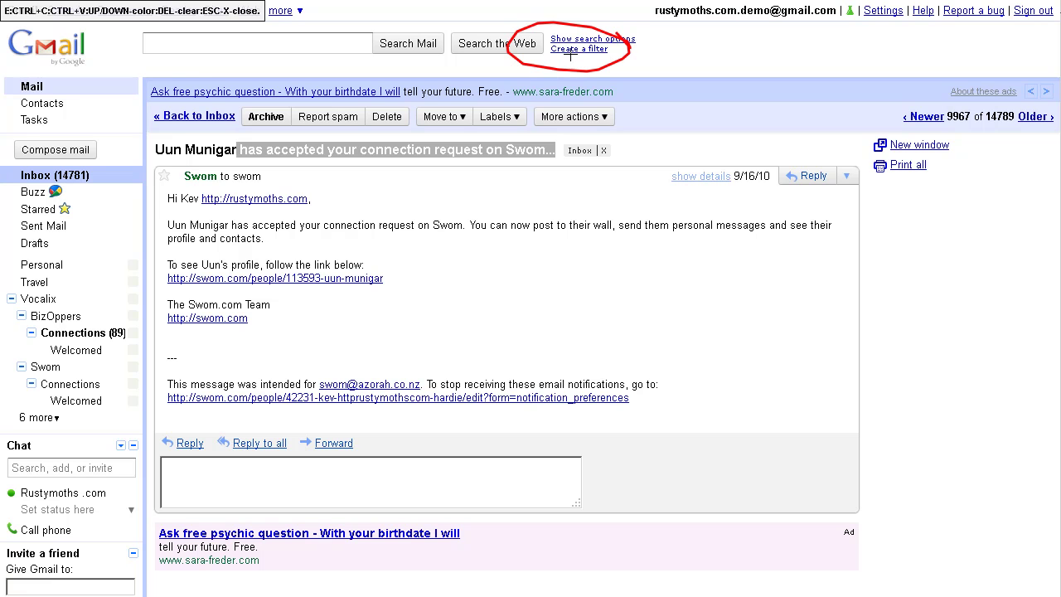
pyautogui.press('Escape')
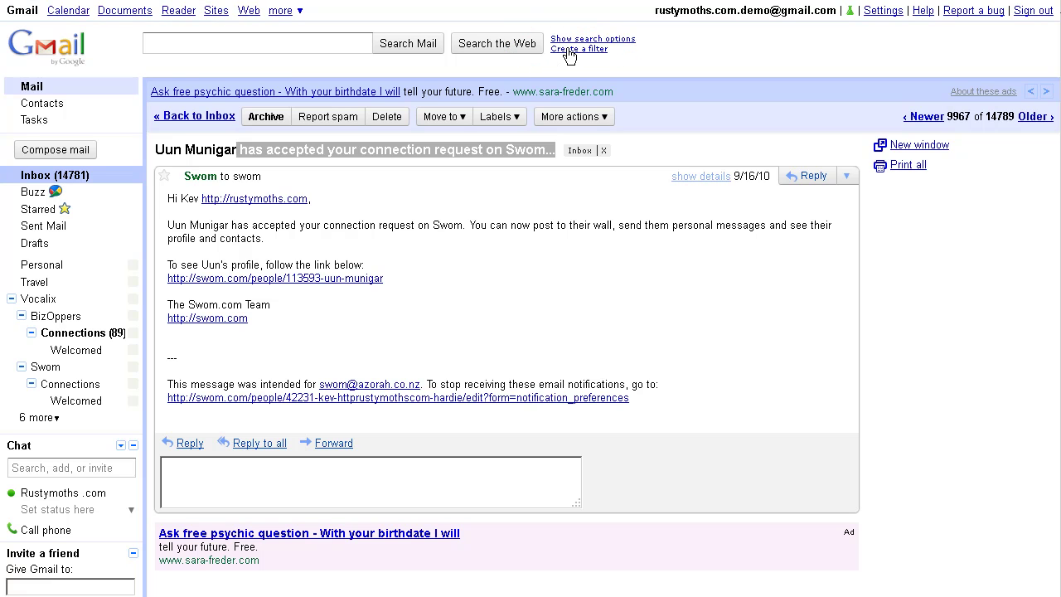
# - Start a new mail filter and set its subject criterion to the copied text in quotes, "has accepted your connection request on Swom..."
pyautogui.click(574, 49)
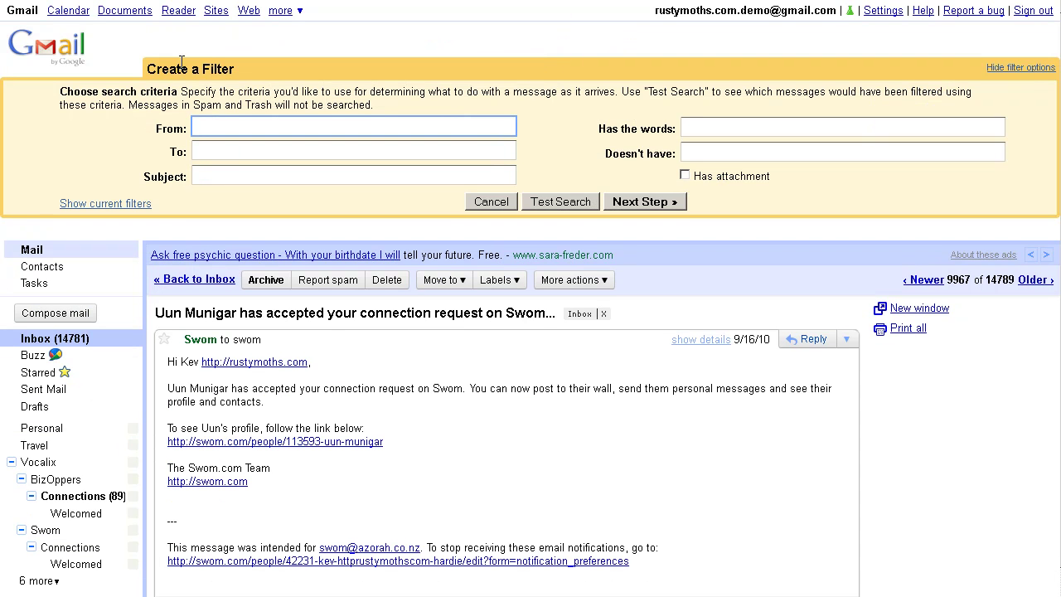
pyautogui.click(226, 174)
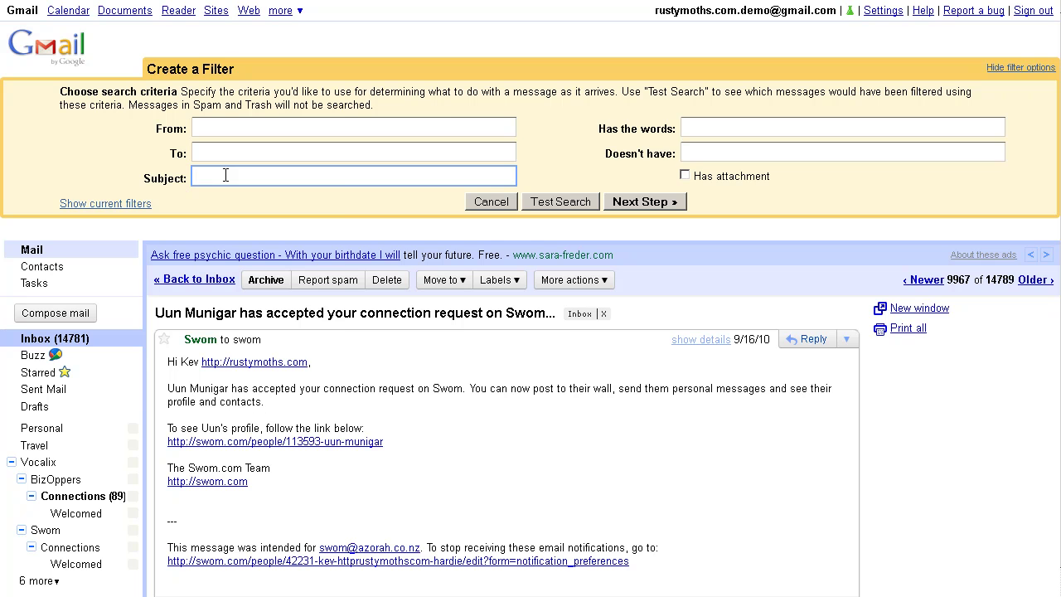
pyautogui.rightClick(226, 175)
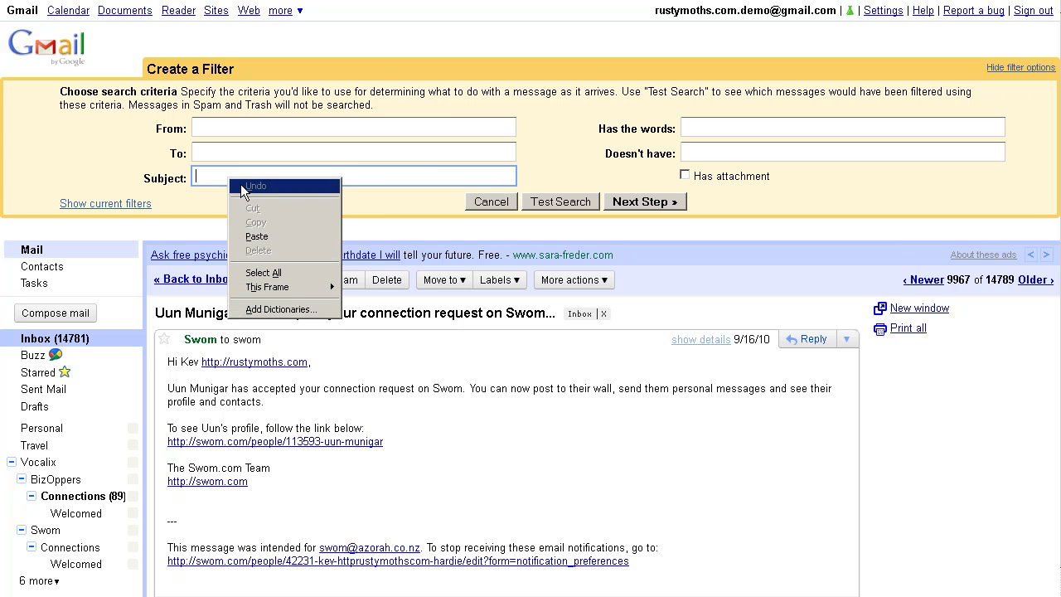
pyautogui.click(258, 236)
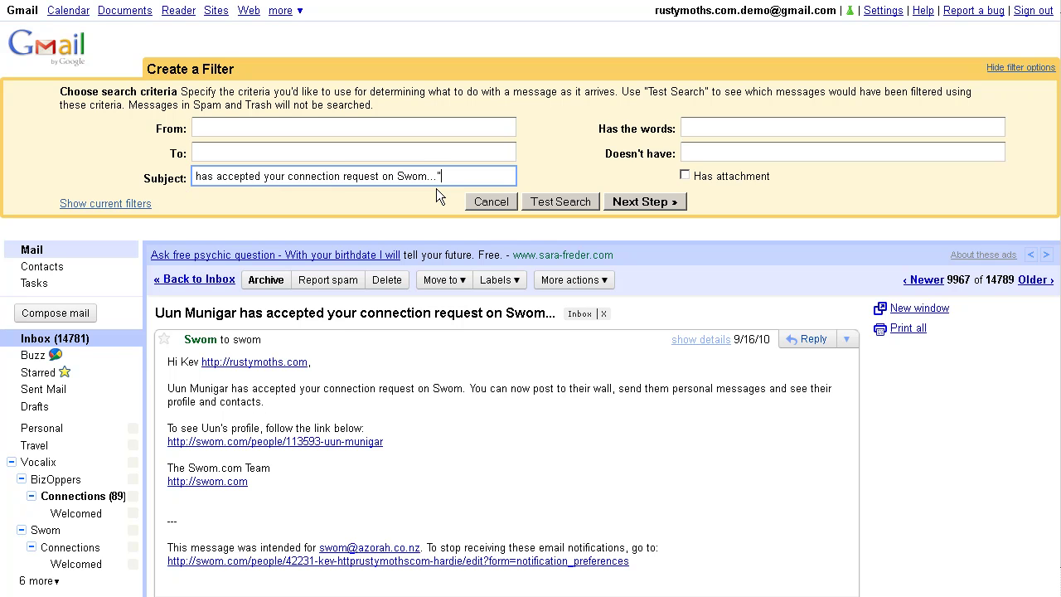
pyautogui.write('"')
pyautogui.click(199, 174)
pyautogui.write('"')
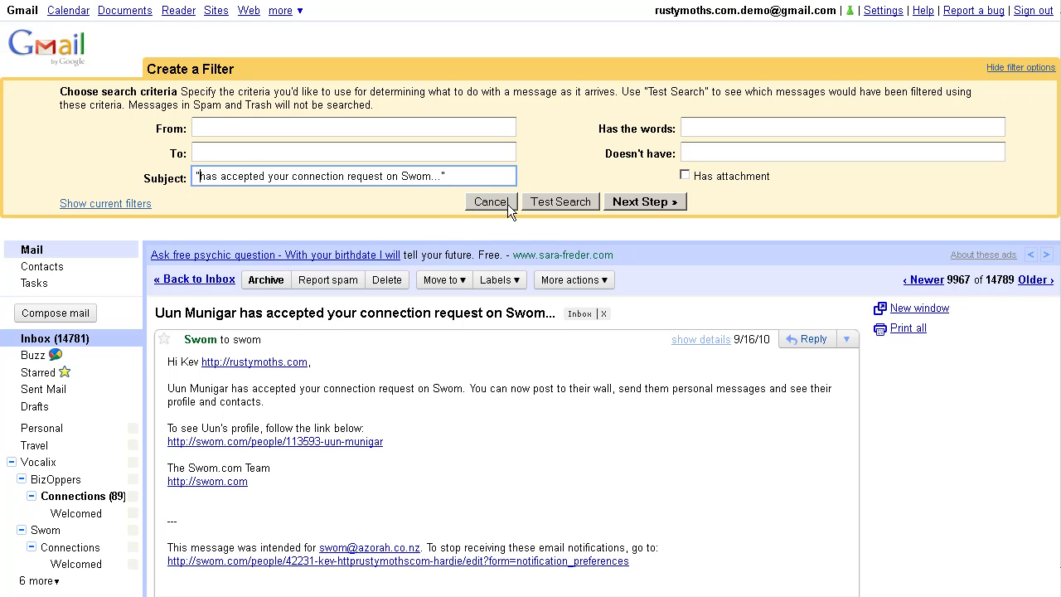
# - Run a test search with the filter criteria and review the matching messages
pyautogui.click(560, 203)
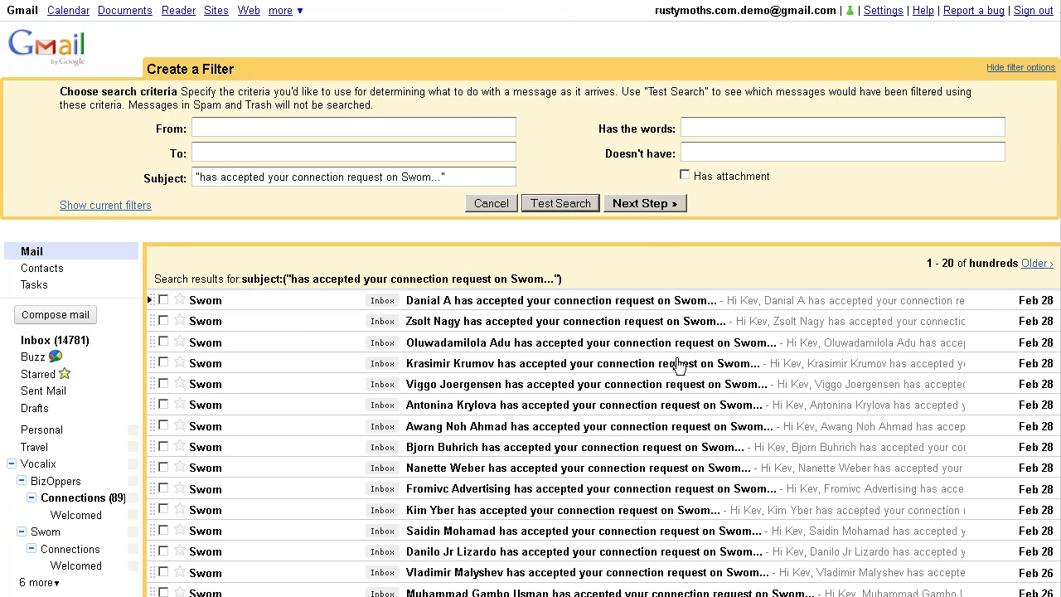
pyautogui.scroll(-3, 671, 377)
pyautogui.scroll(2, 539, 371)
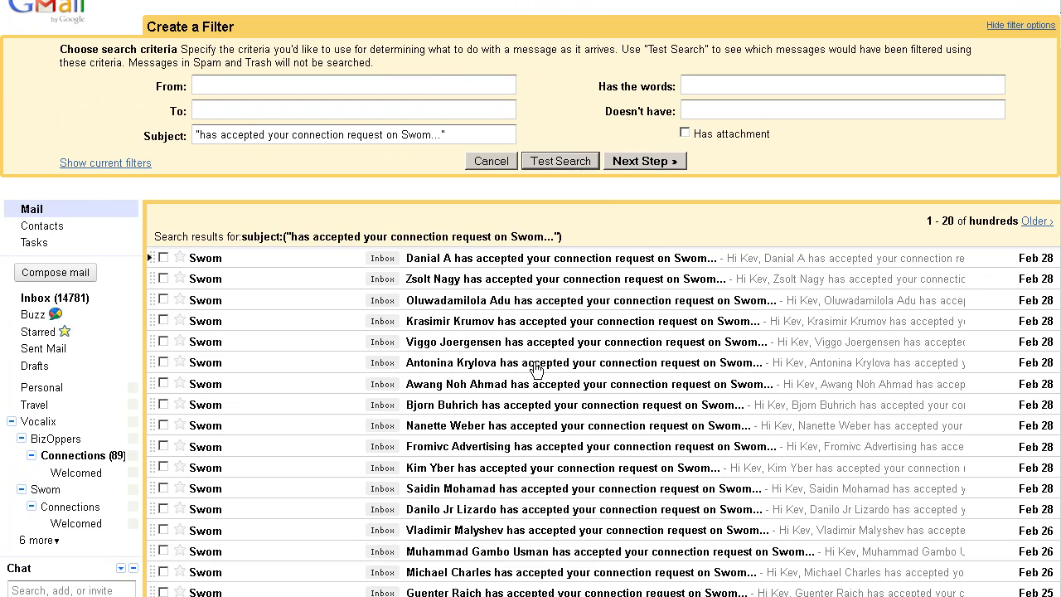
# - Create the filter with the Connections label under Swom, Skip the Inbox and Never send it to Spam, also applying it to existing matching conversations
pyautogui.click(652, 161)
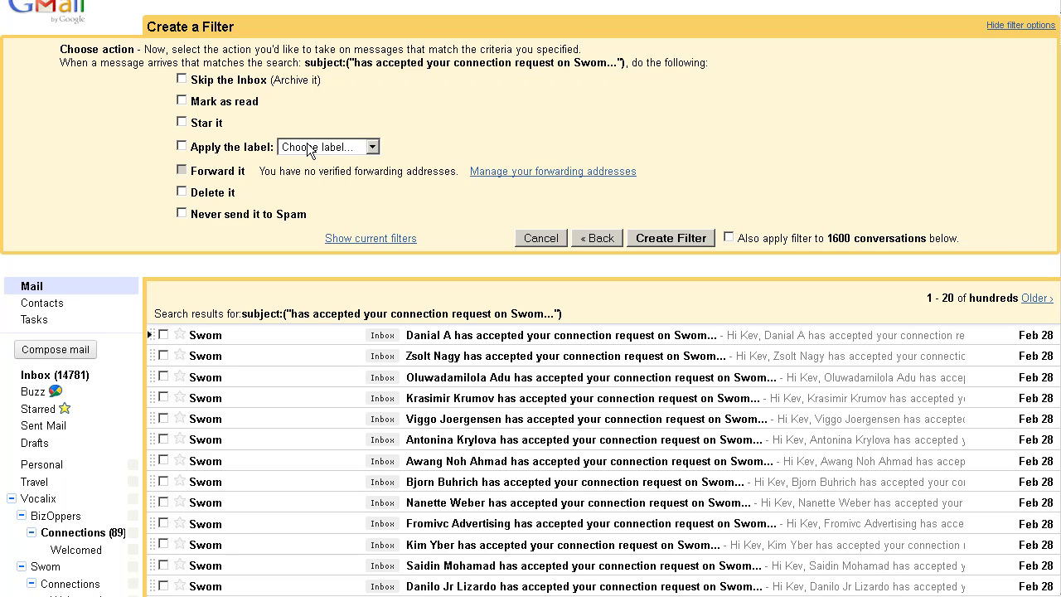
pyautogui.click(243, 150)
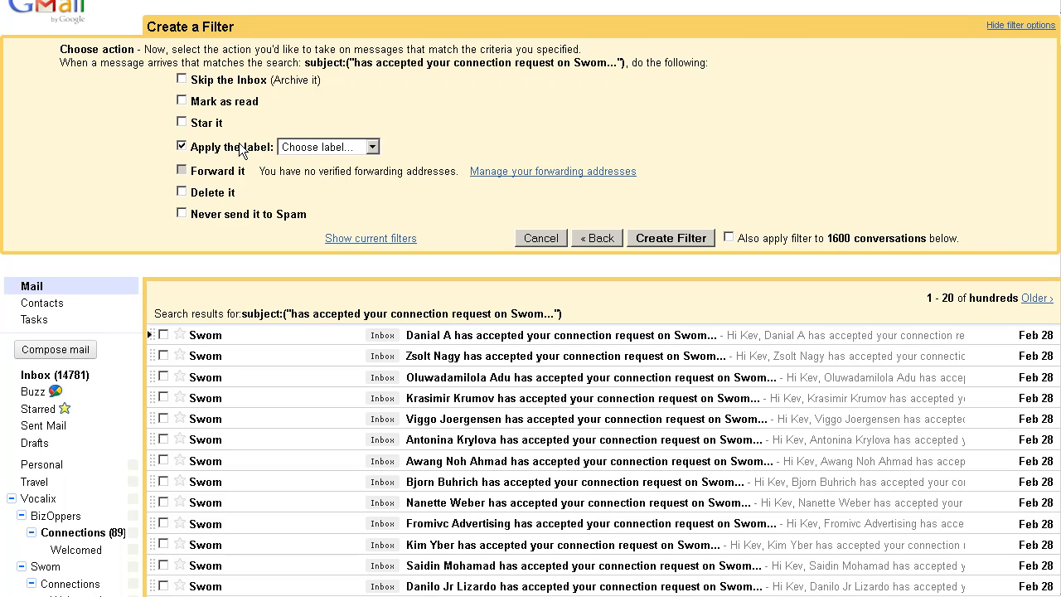
pyautogui.click(311, 151)
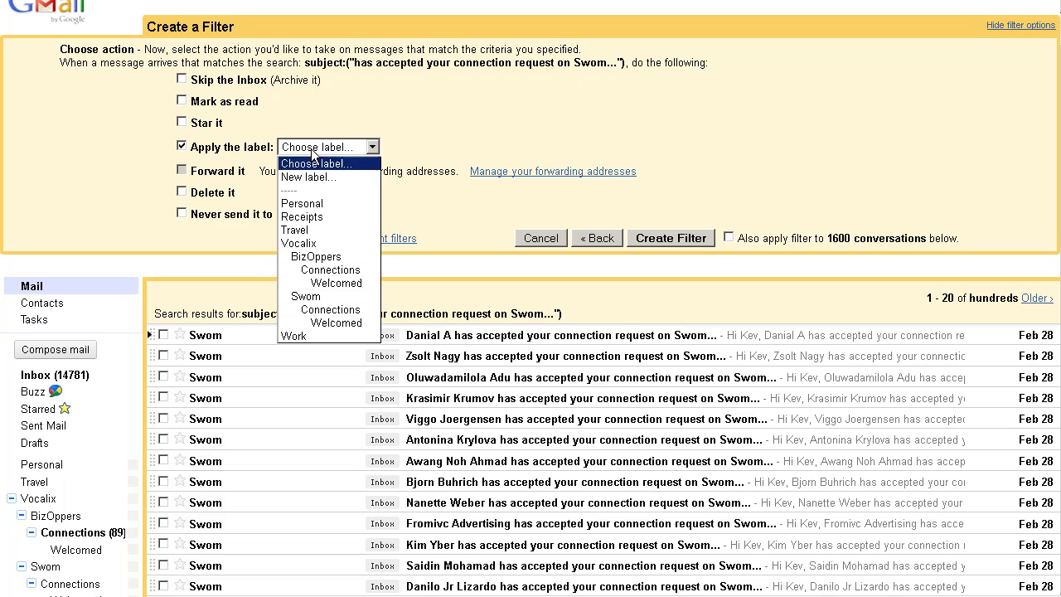
pyautogui.click(330, 310)
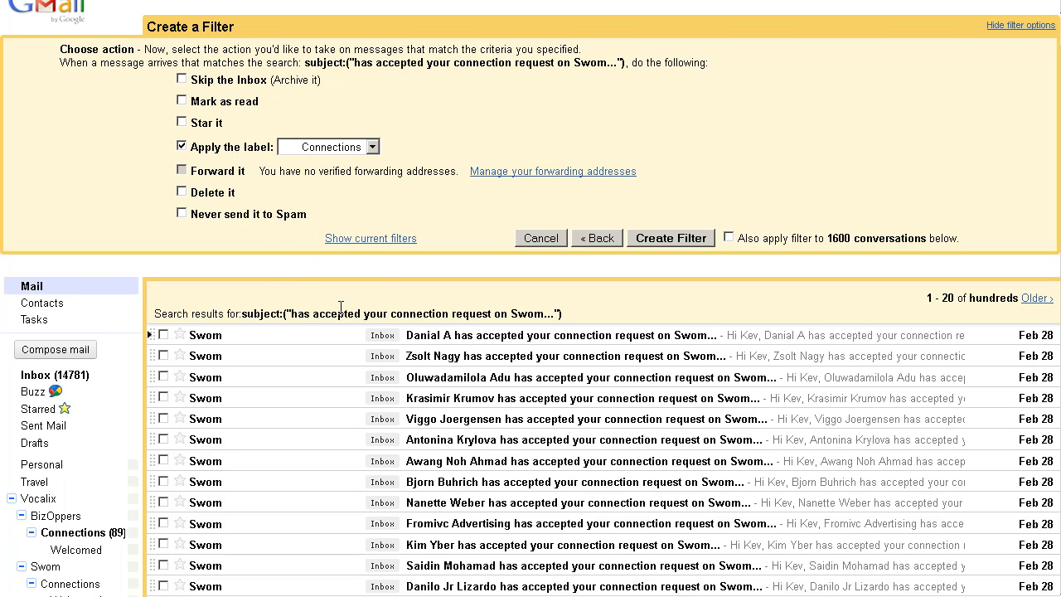
pyautogui.click(221, 217)
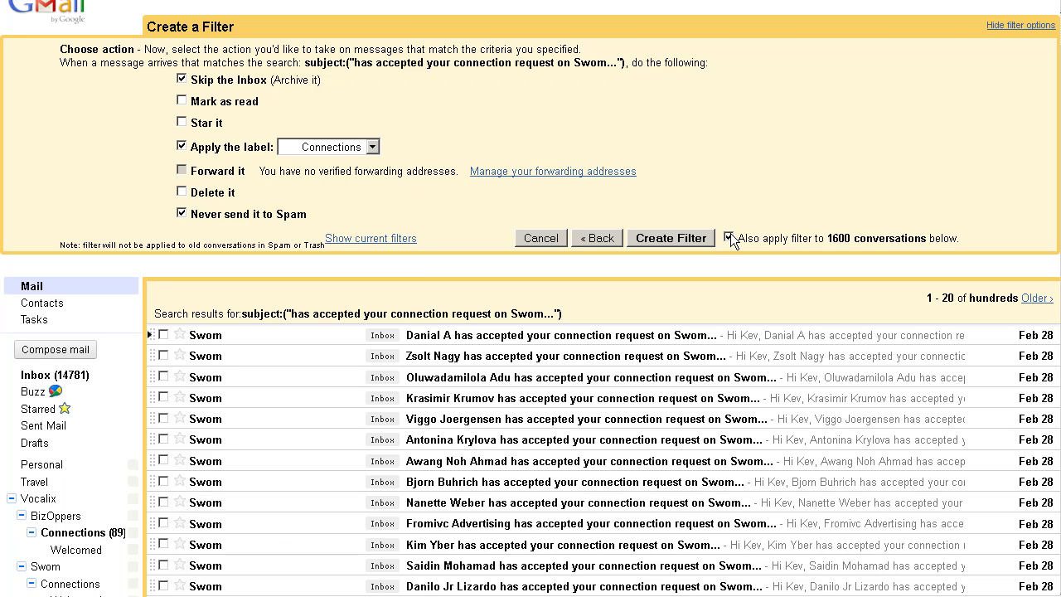
pyautogui.click(664, 236)
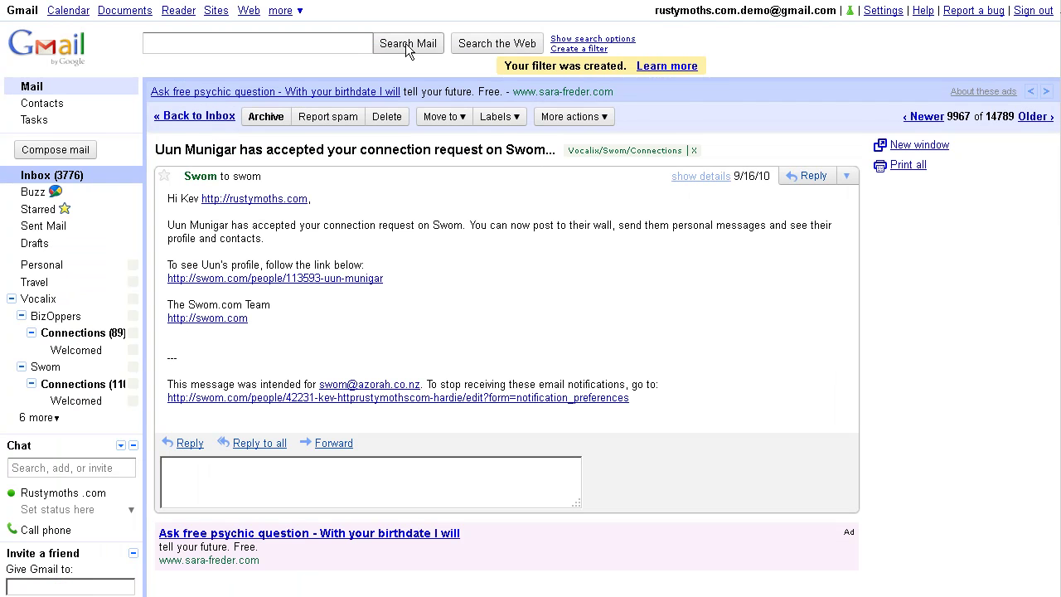
pyautogui.moveTo(684, 50)
pyautogui.mouseDown()
pyautogui.moveTo(462, 75)
pyautogui.moveTo(710, 78)
pyautogui.moveTo(675, 40)
pyautogui.mouseUp()
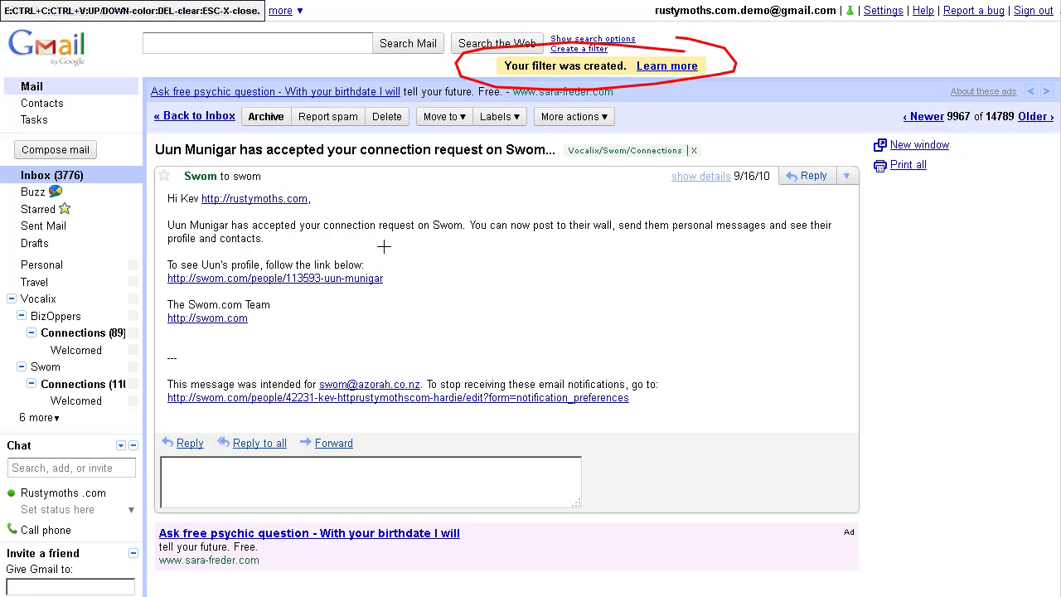
pyautogui.moveTo(132, 373)
pyautogui.mouseDown()
pyautogui.moveTo(35, 367)
pyautogui.moveTo(99, 416)
pyautogui.moveTo(141, 382)
pyautogui.moveTo(126, 367)
pyautogui.mouseUp()
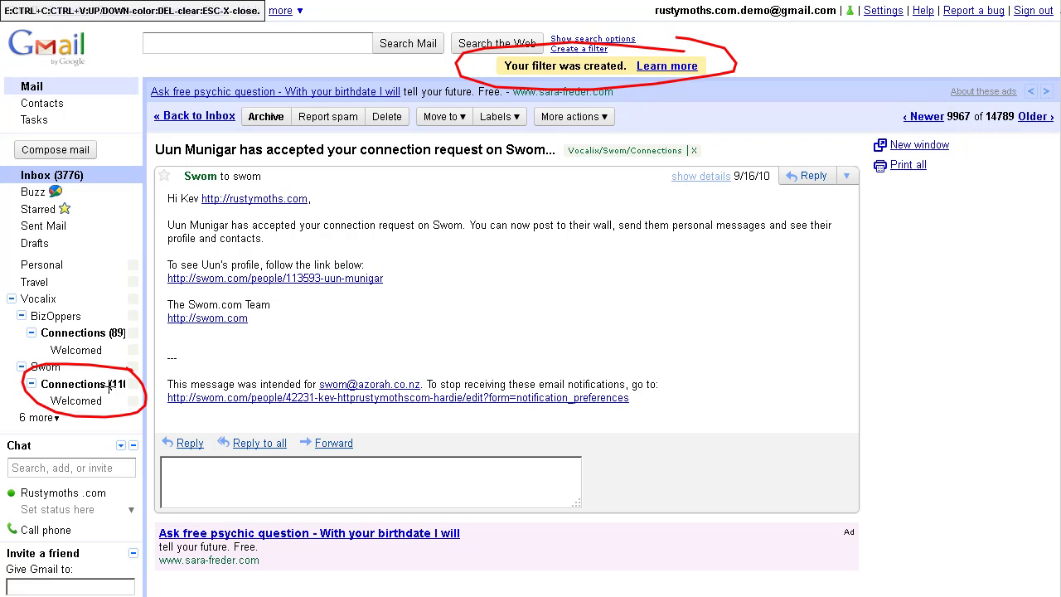
pyautogui.press('Escape')
# - Show the messages under the Vocalix/Swom/Connections label and look through the first page
pyautogui.click(60, 386)
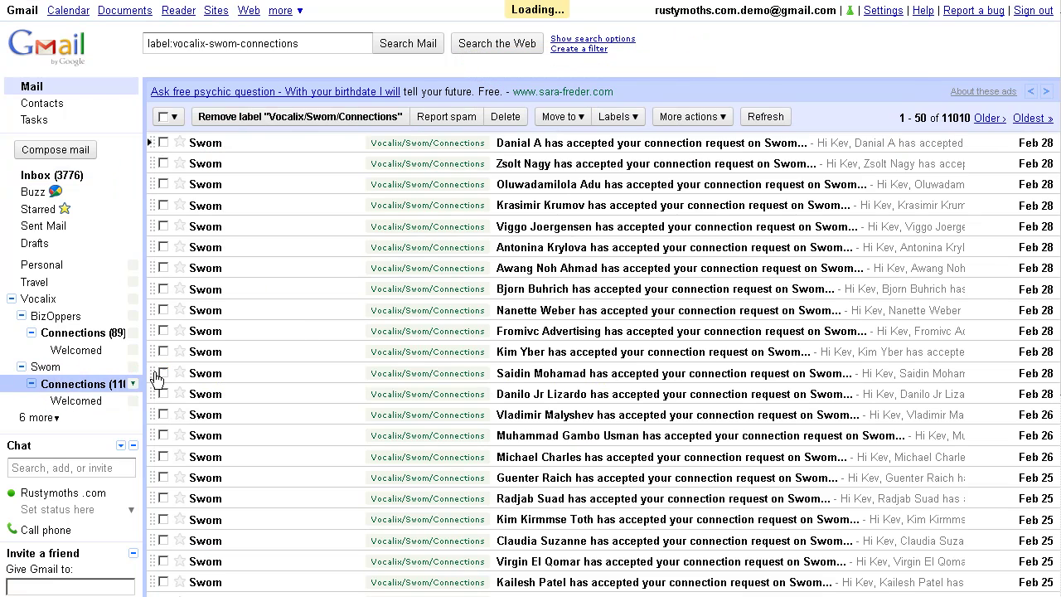
pyautogui.scroll(-10, 503, 341)
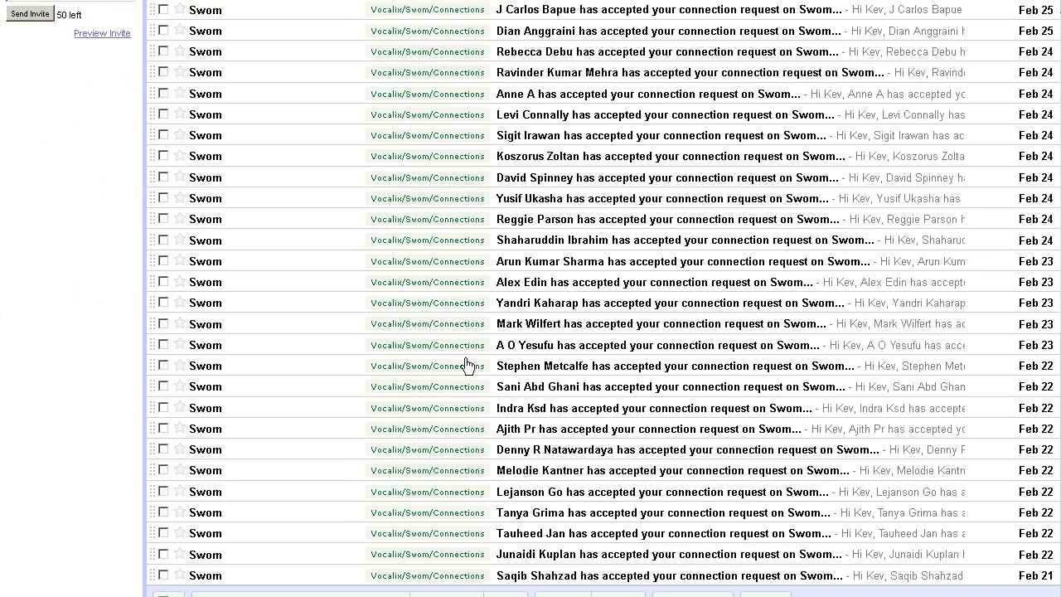
pyautogui.scroll(10, 456, 369)
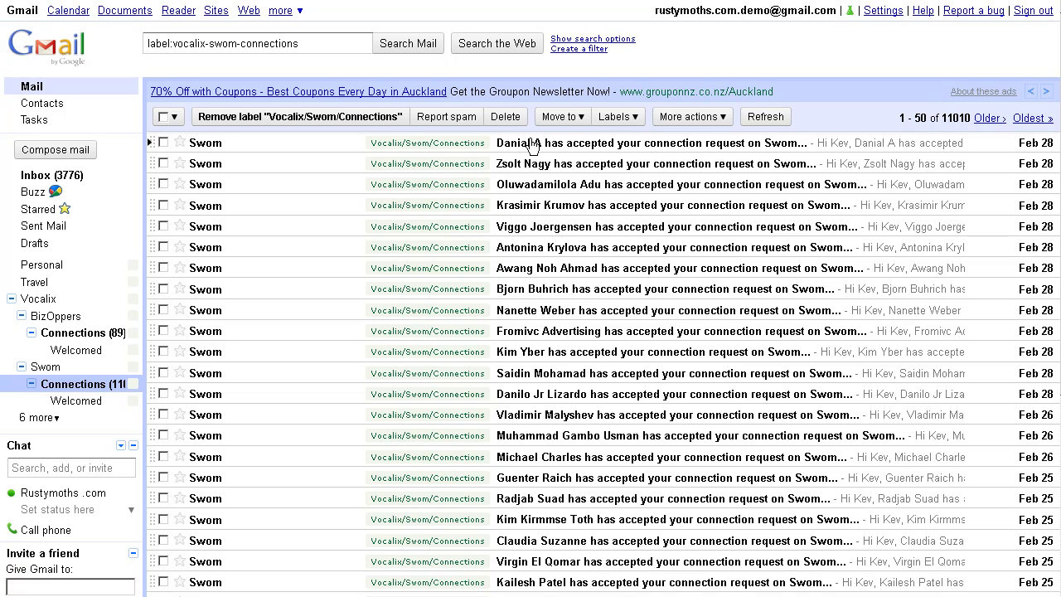
# - Open the fifteenth message in the Swom Connections list, step through each newer message up to the first, and return to the list
pyautogui.click(522, 435)
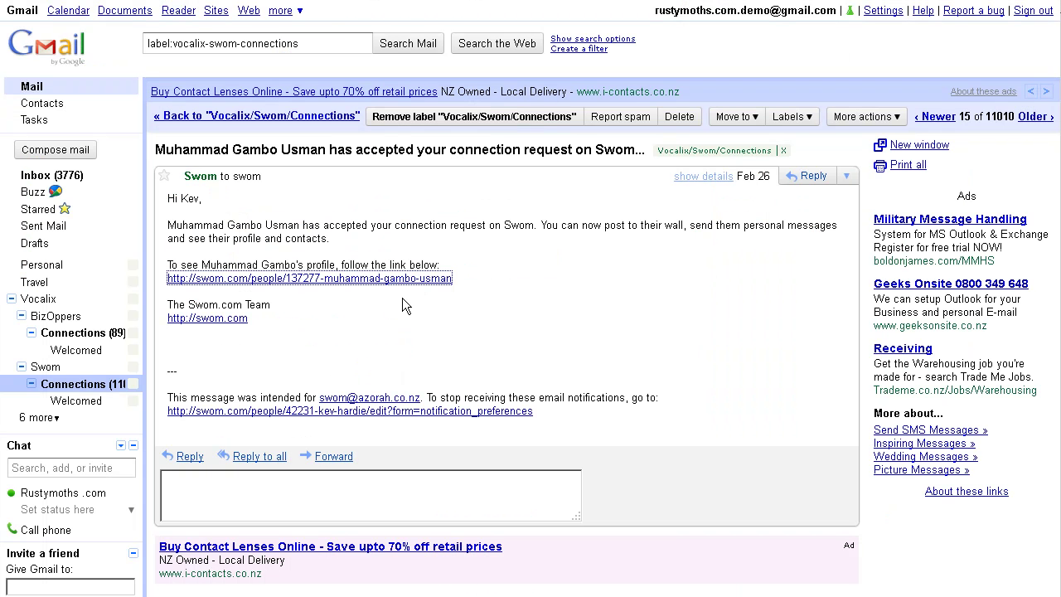
pyautogui.press('k')
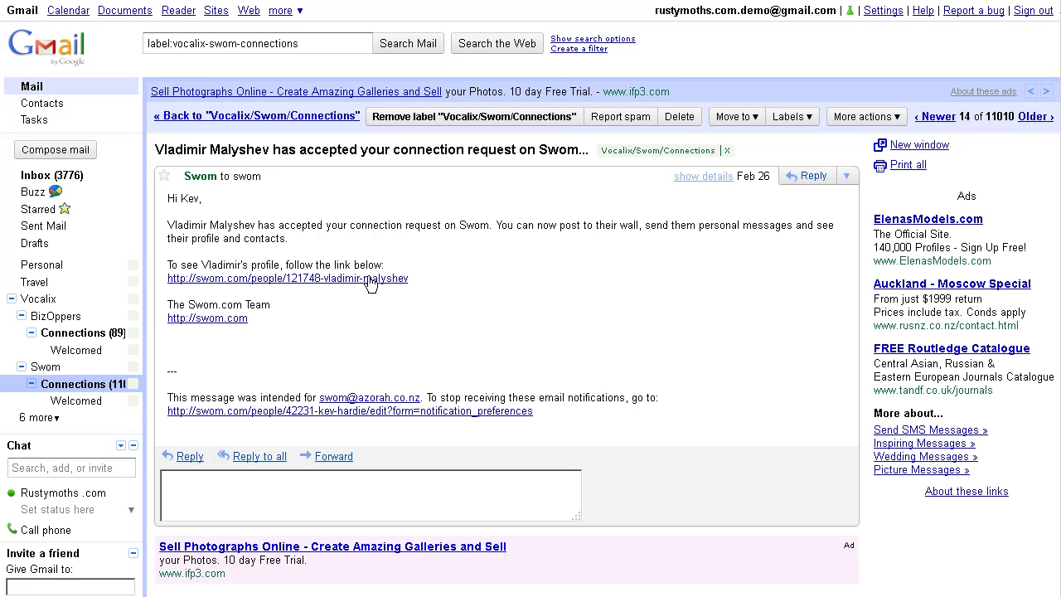
pyautogui.press('k')
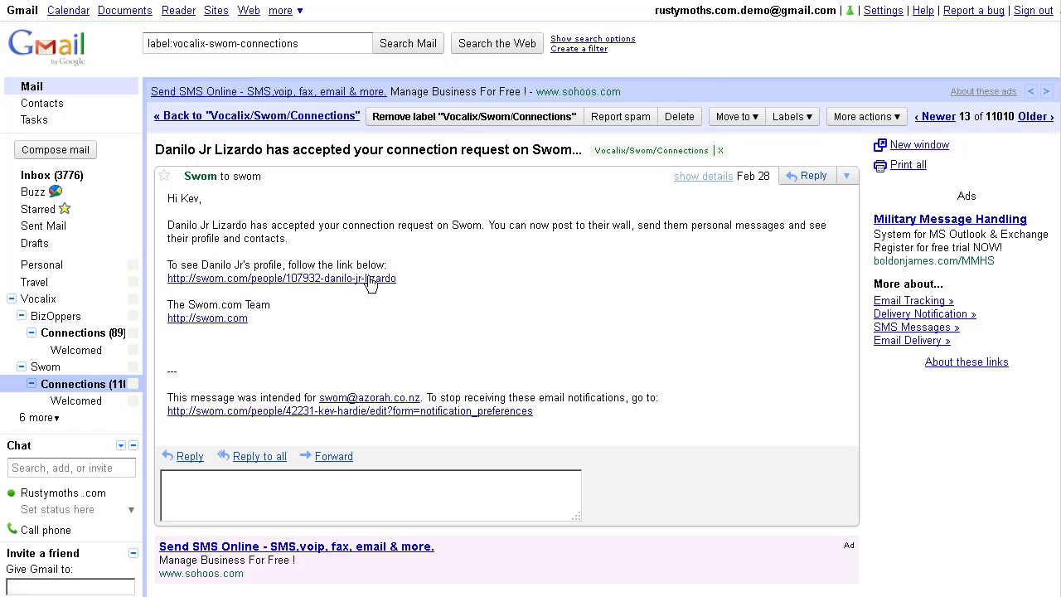
pyautogui.press('k')
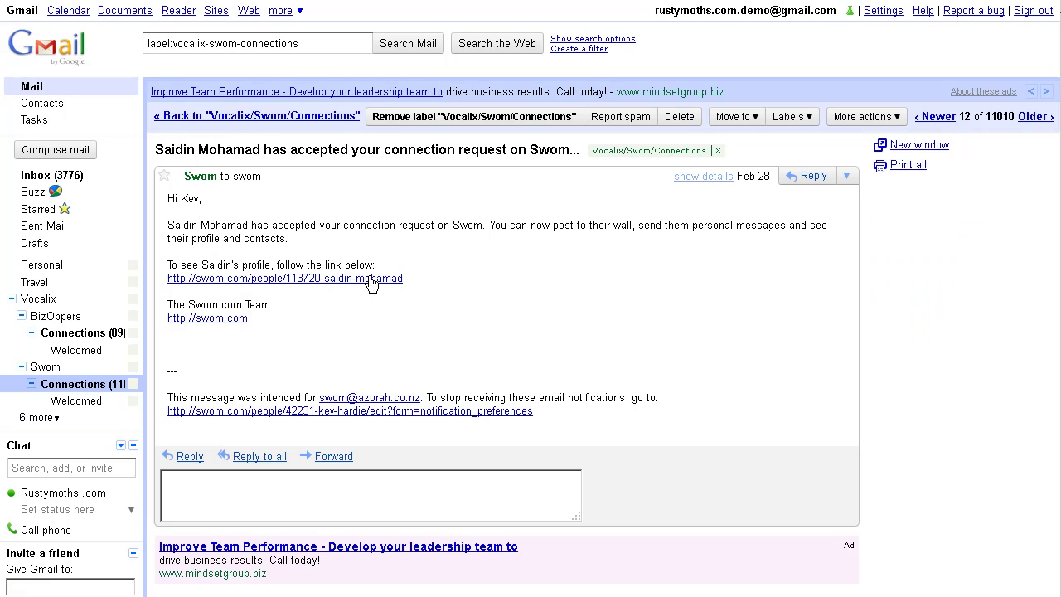
pyautogui.press('k')
pyautogui.press('k')
pyautogui.press('k')
pyautogui.press('k')
pyautogui.press('k')
pyautogui.press('k')
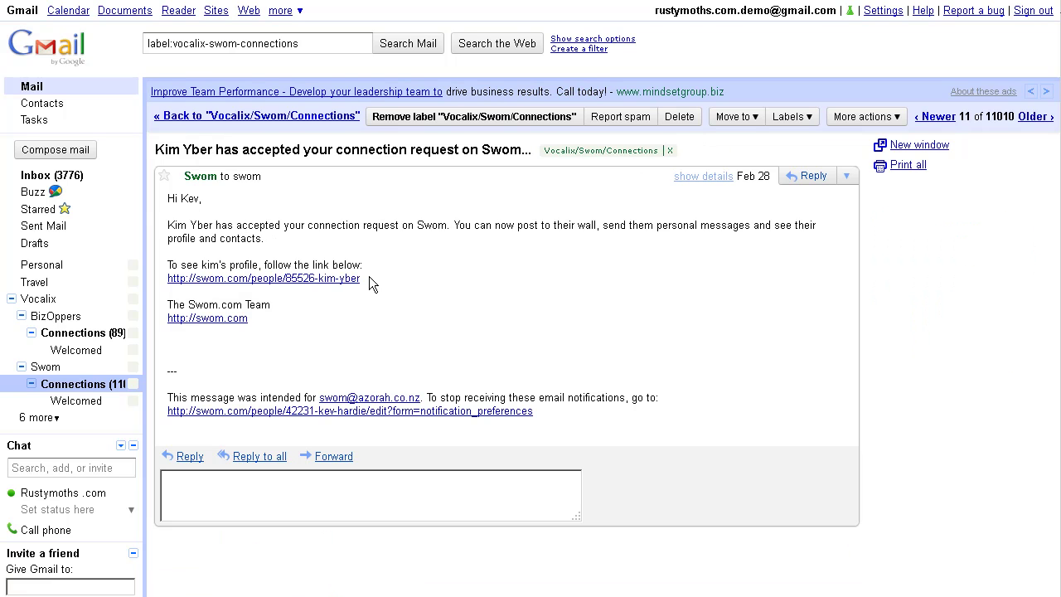
pyautogui.press('k')
pyautogui.press('k')
pyautogui.press('k')
pyautogui.press('k')
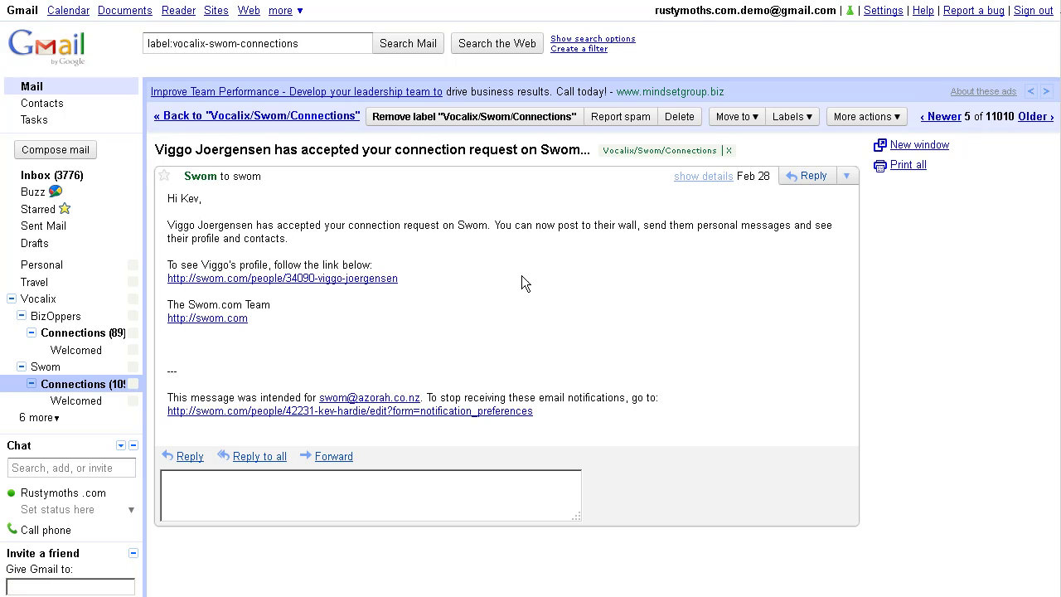
pyautogui.press('k')
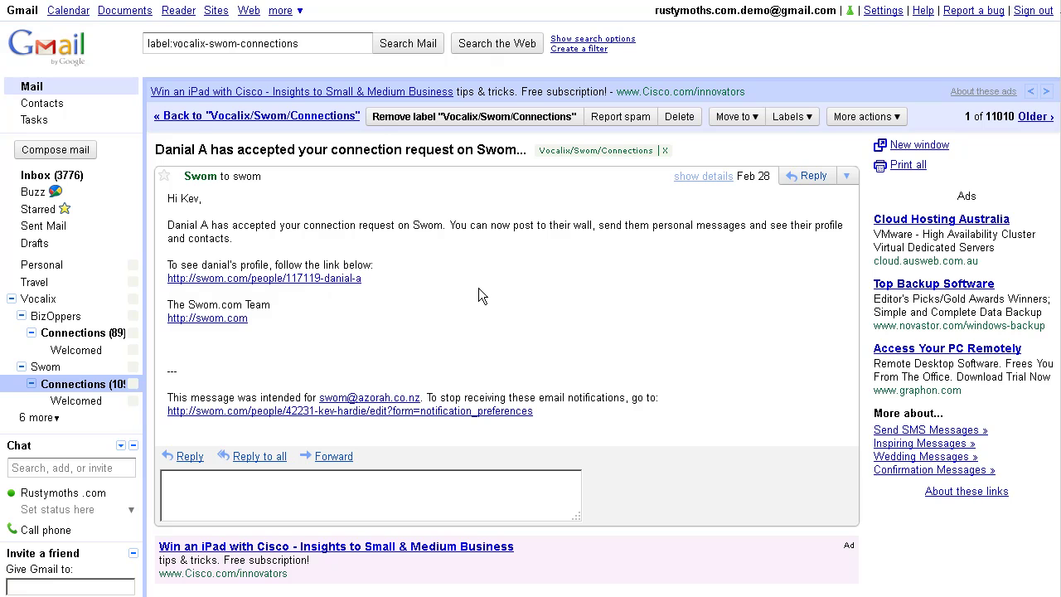
pyautogui.press('u')
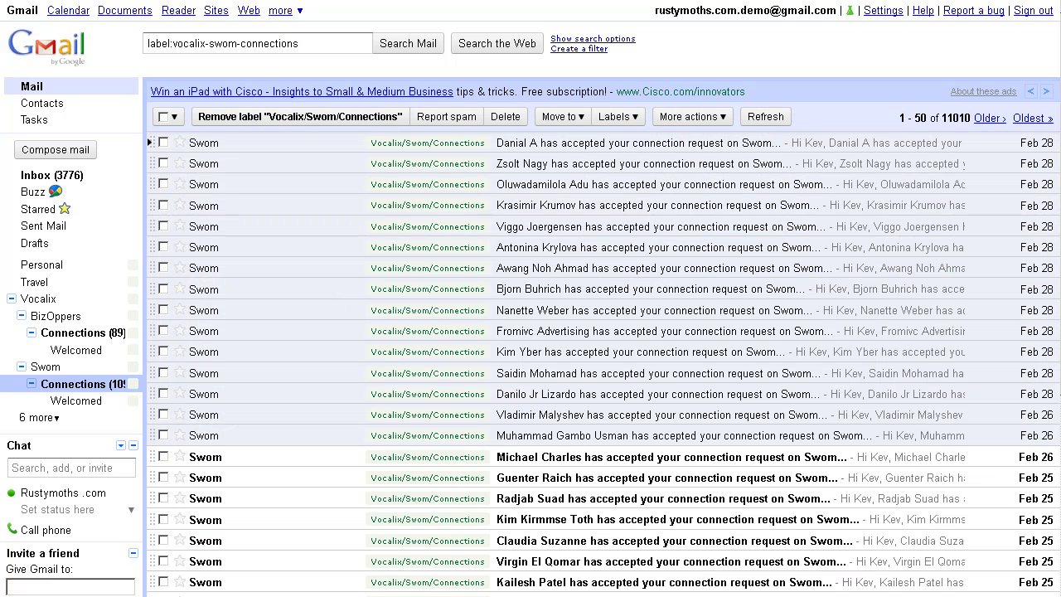
# - Look through the Swom profile pages of the people who accepted the connection requests
pyautogui.moveTo(262, 218)
pyautogui.mouseDown()
pyautogui.moveTo(179, 125)
pyautogui.moveTo(150, 415)
pyautogui.moveTo(267, 364)
pyautogui.moveTo(241, 173)
pyautogui.mouseUp()
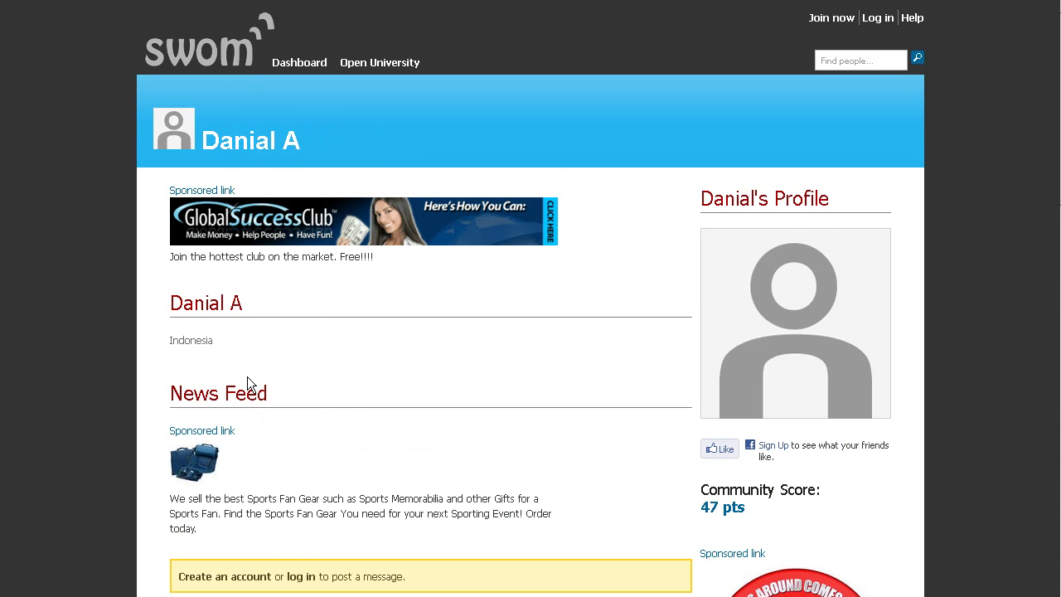
pyautogui.scroll(-1, 247, 383)
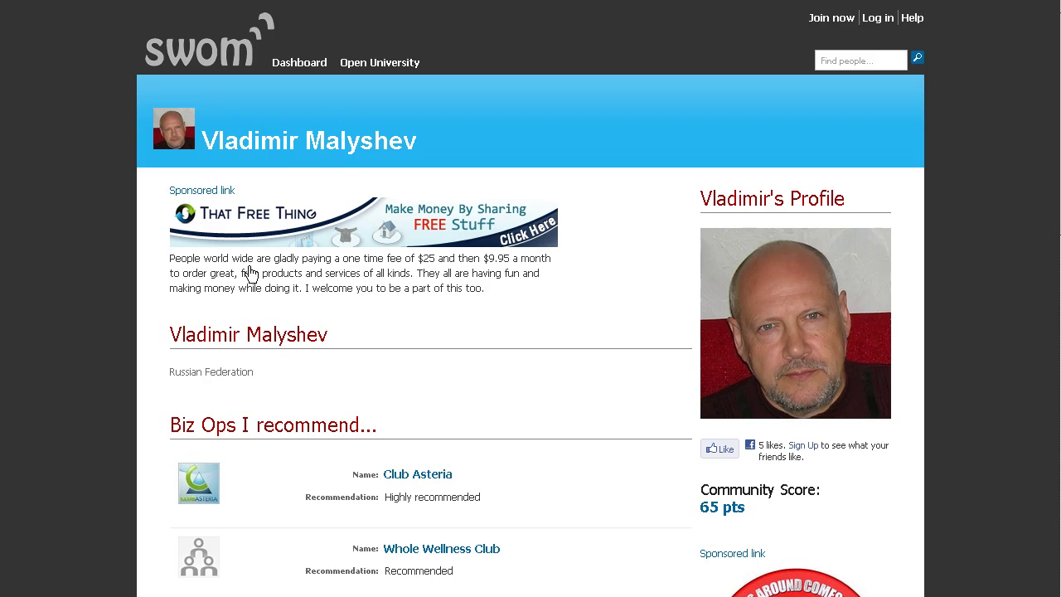
pyautogui.scroll(-6, 267, 304)
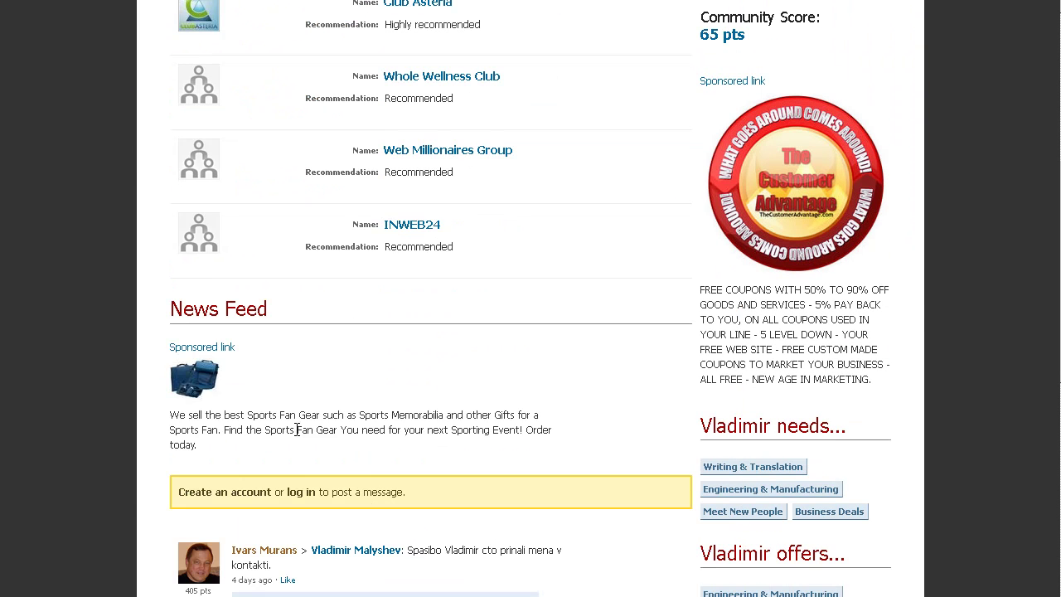
# - Examine the recommended business opportunities and the news feed's posting area on the Swom profile, and return to the Connections list in Gmail
pyautogui.moveTo(373, 469); pyautogui.dragTo(180, 486)
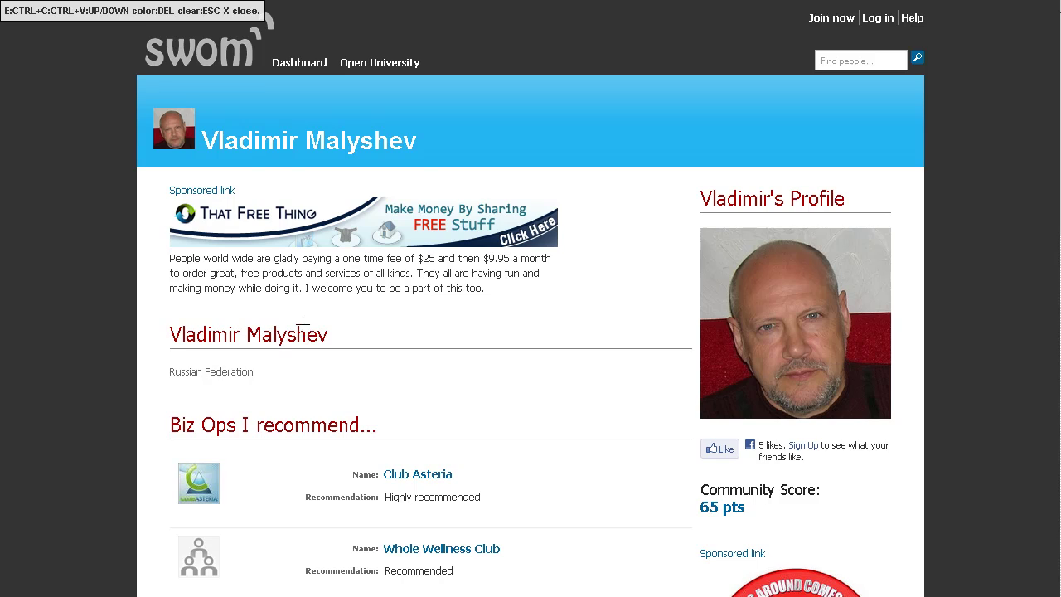
pyautogui.scroll(-7, 298, 414)
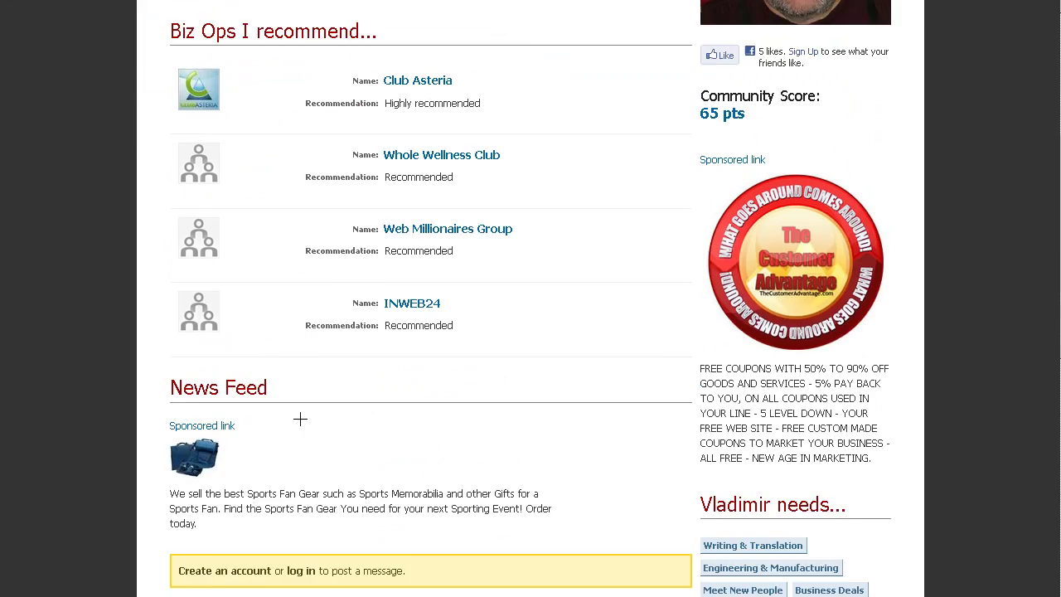
pyautogui.moveTo(368, 375)
pyautogui.mouseDown()
pyautogui.moveTo(157, 403)
pyautogui.moveTo(412, 390)
pyautogui.moveTo(346, 374)
pyautogui.mouseUp()
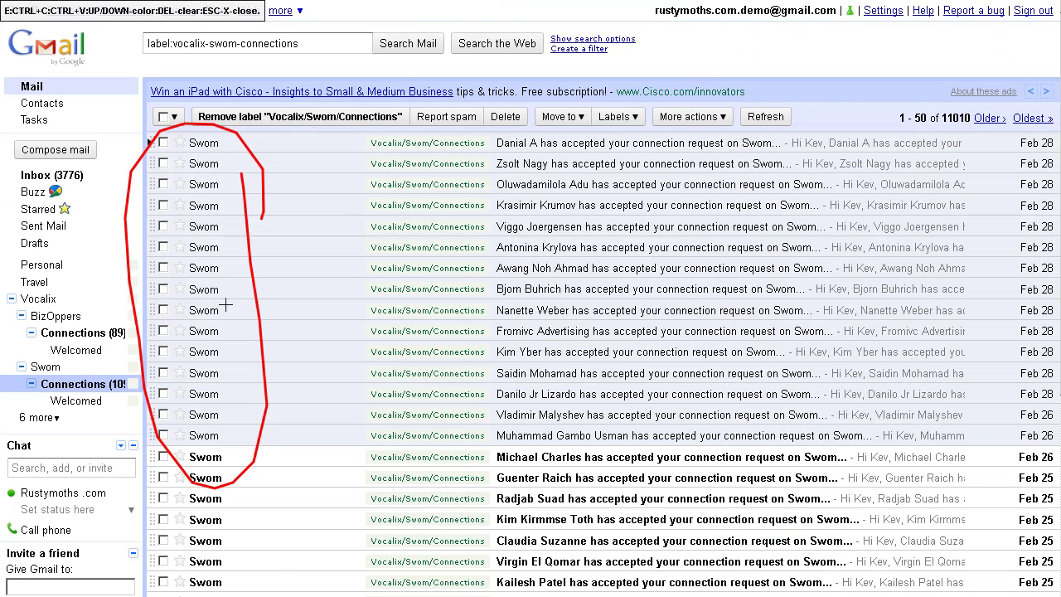
pyautogui.press('Escape')
# - Move all read messages in the Swom Connections list to Vocalix/Swom/Connections/Welcomed and show that label's messages
pyautogui.click(174, 116)
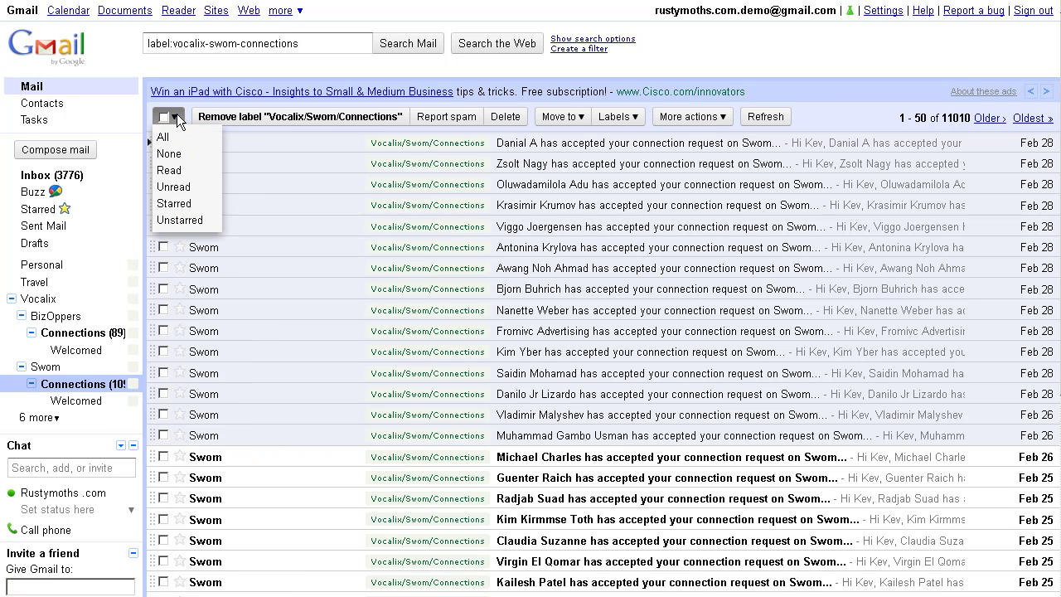
pyautogui.click(180, 171)
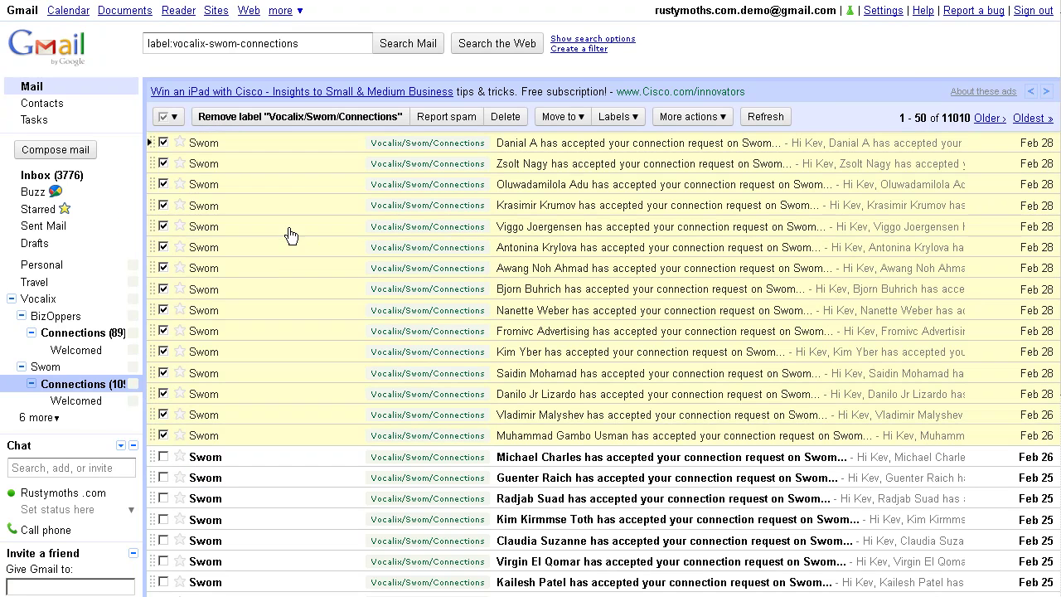
pyautogui.click(581, 117)
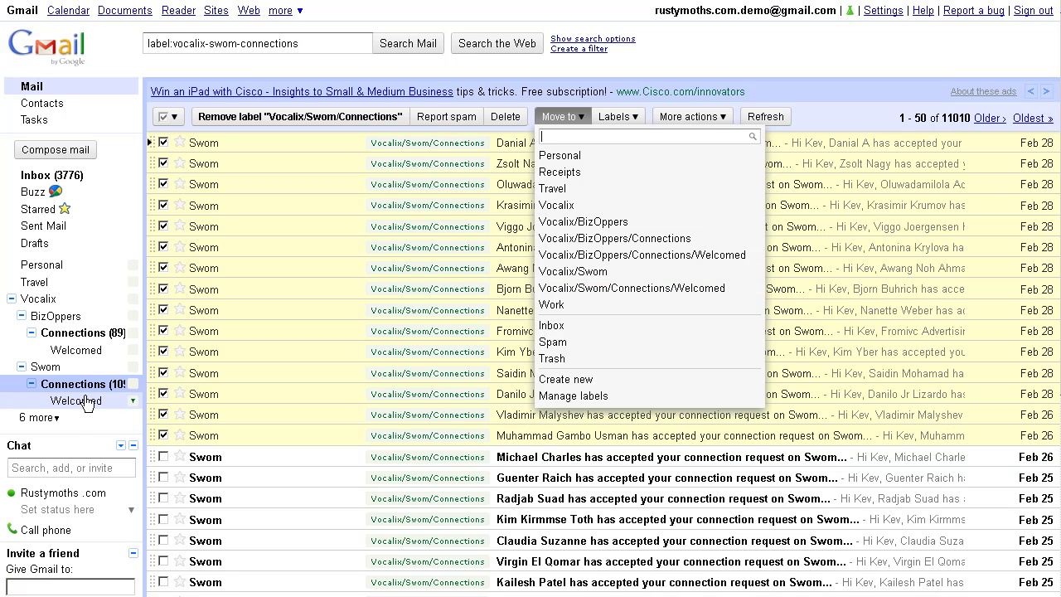
pyautogui.click(656, 287)
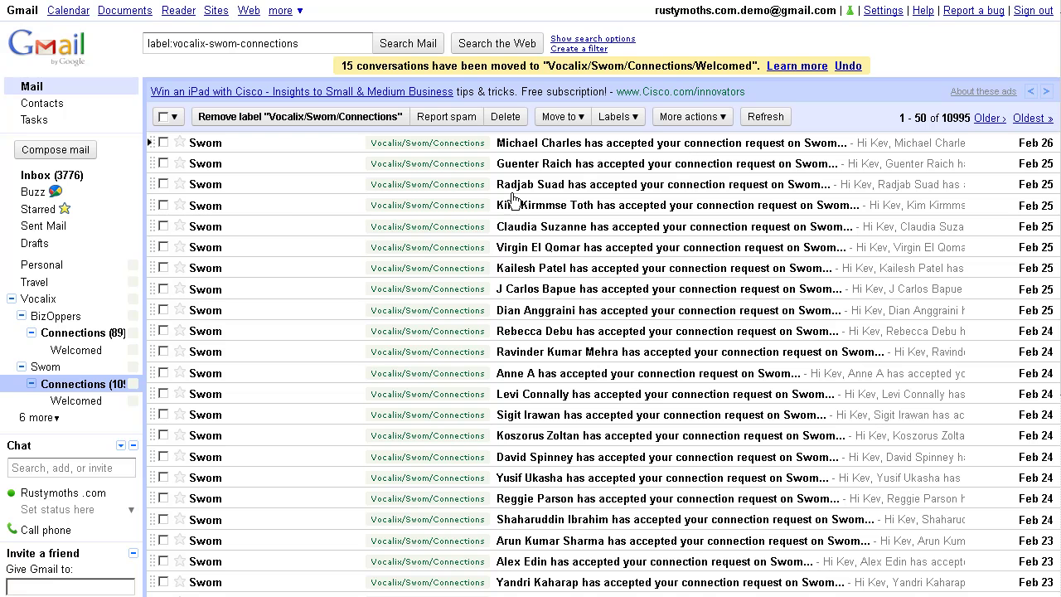
pyautogui.click(62, 404)
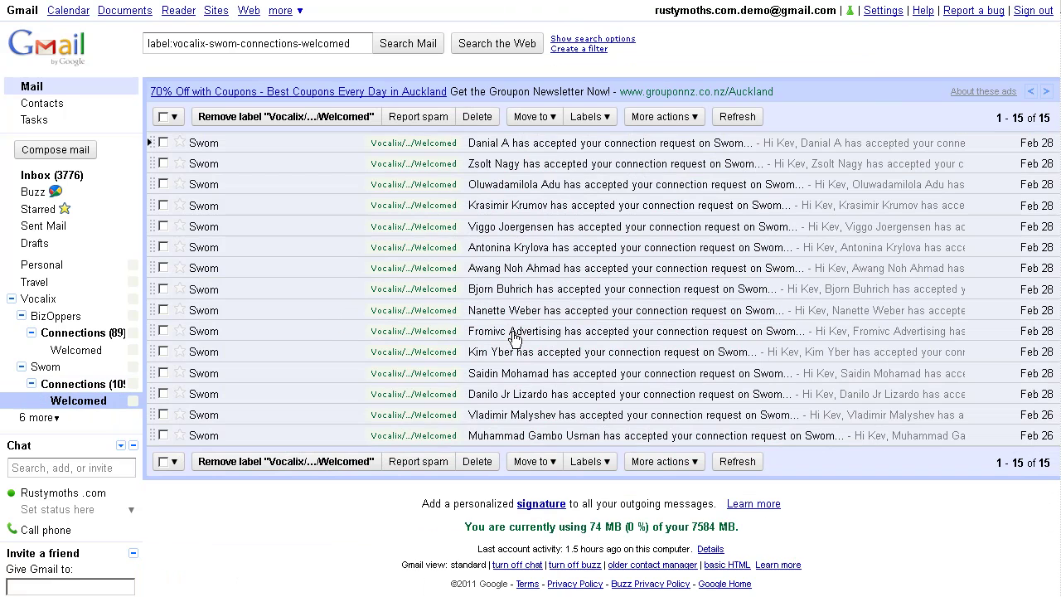